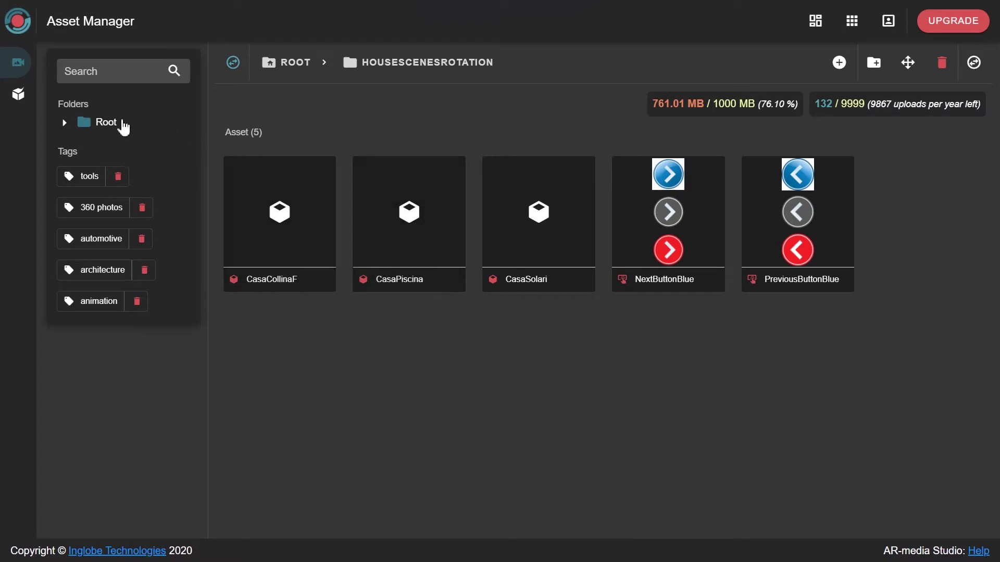
Step: Switch from the Asset Manager to the Projects page listing all projects
left_click(16, 102)
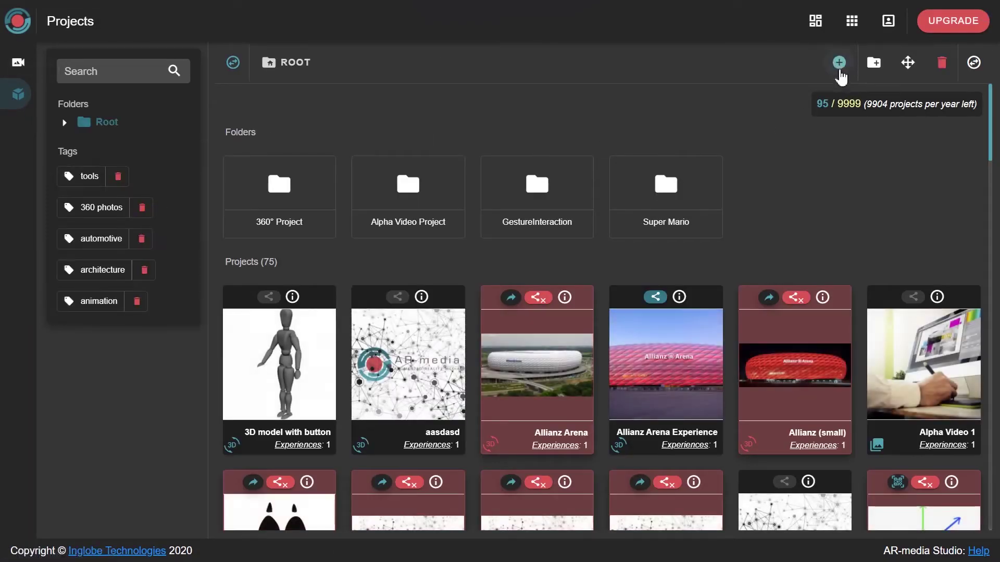
Step: Create a new Spatial project named HouseScenesRotation with a short houses description
left_click(838, 63)
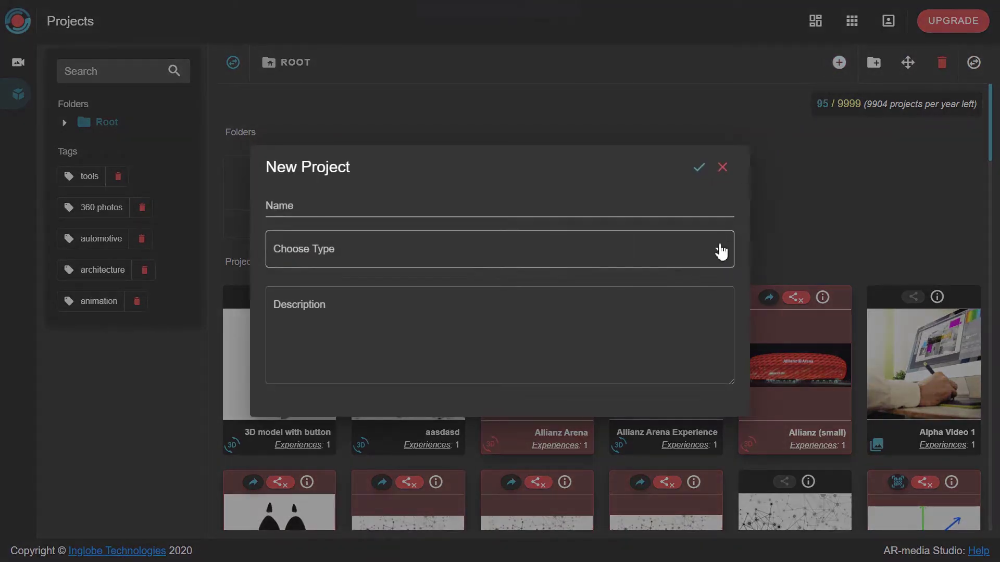
left_click(721, 250)
left_click(535, 319)
left_click(533, 213)
type("House")
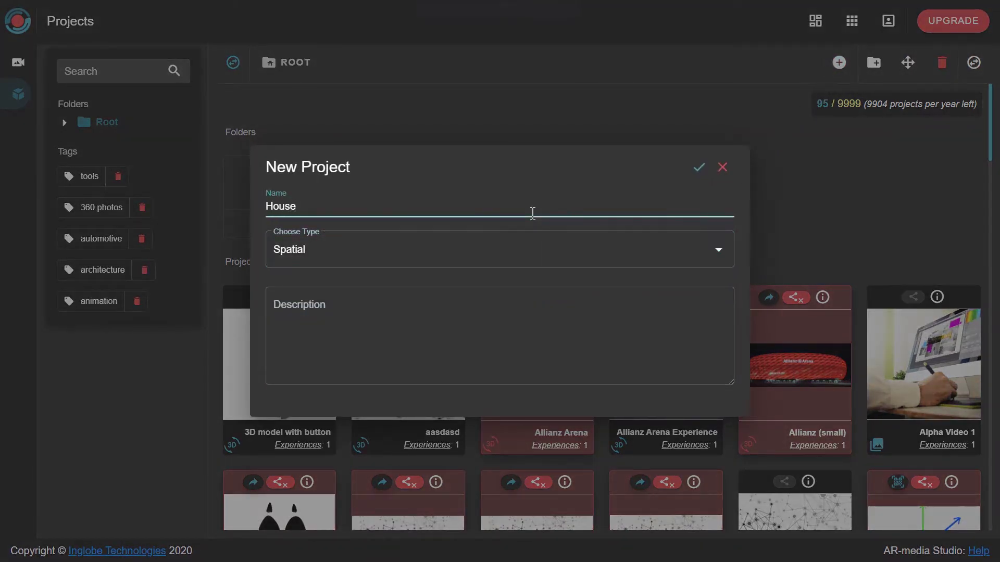
type("ScenesRotation")
left_click(568, 312)
type("houses")
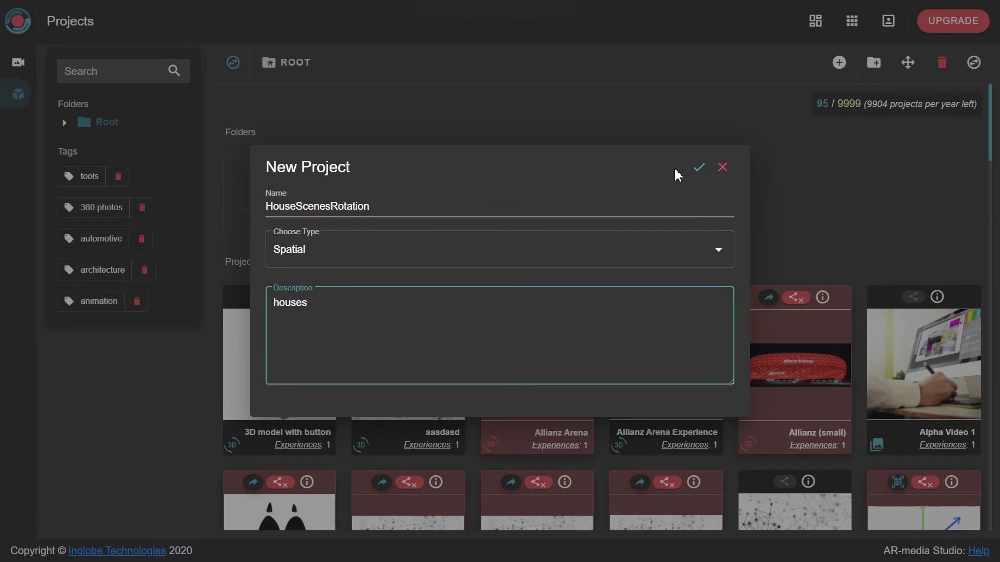
left_click(698, 167)
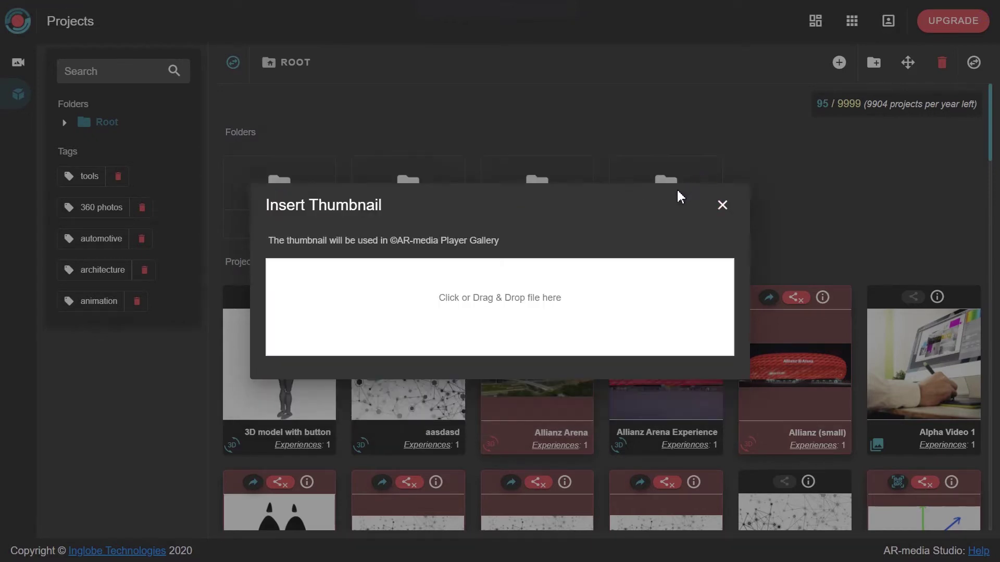
Step: Upload neighbourhood.jpg as the project's thumbnail
left_click(551, 288)
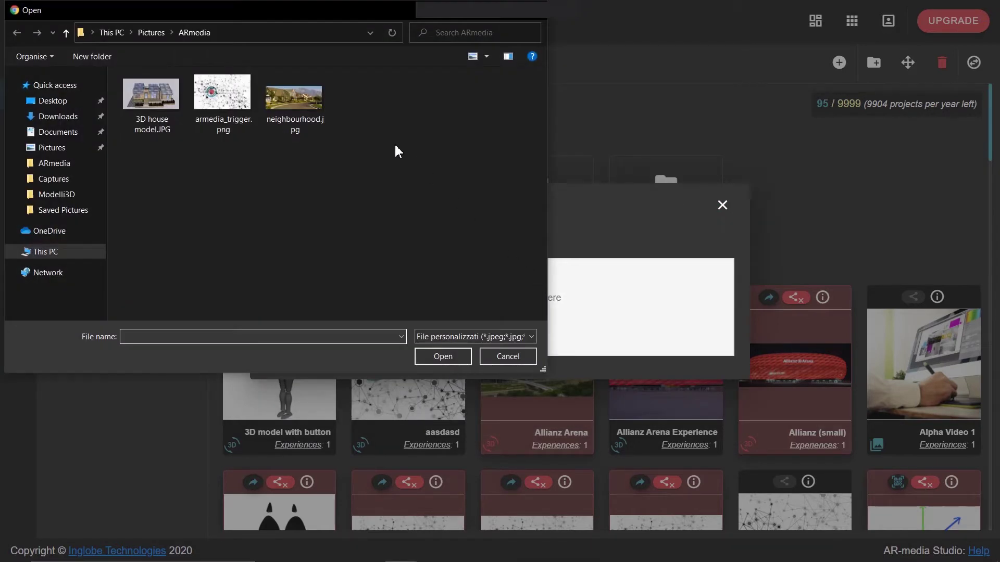
left_click(297, 97)
left_click(443, 356)
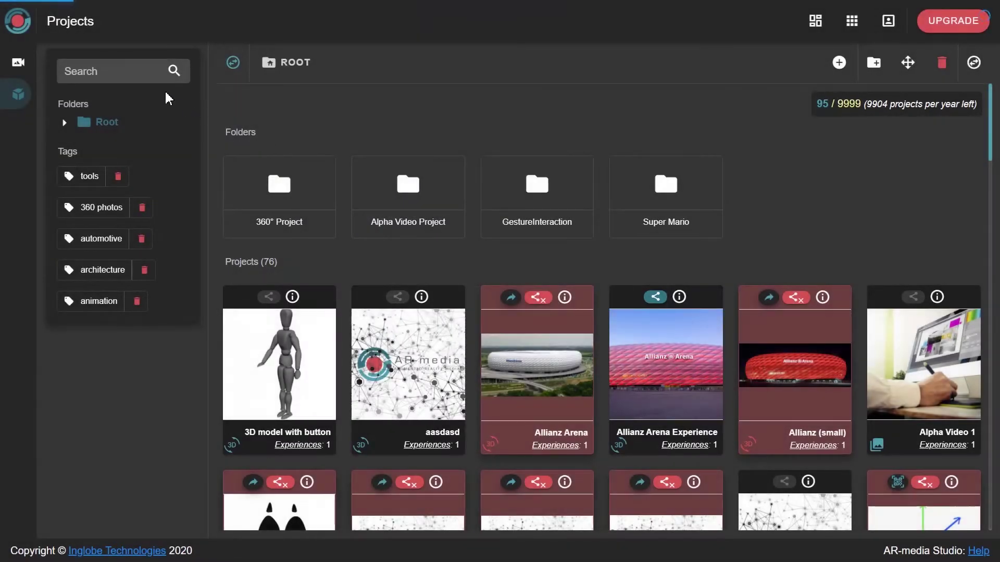
Step: Search projects for 'house' and open the HouseScenesRotation project
left_click(123, 70)
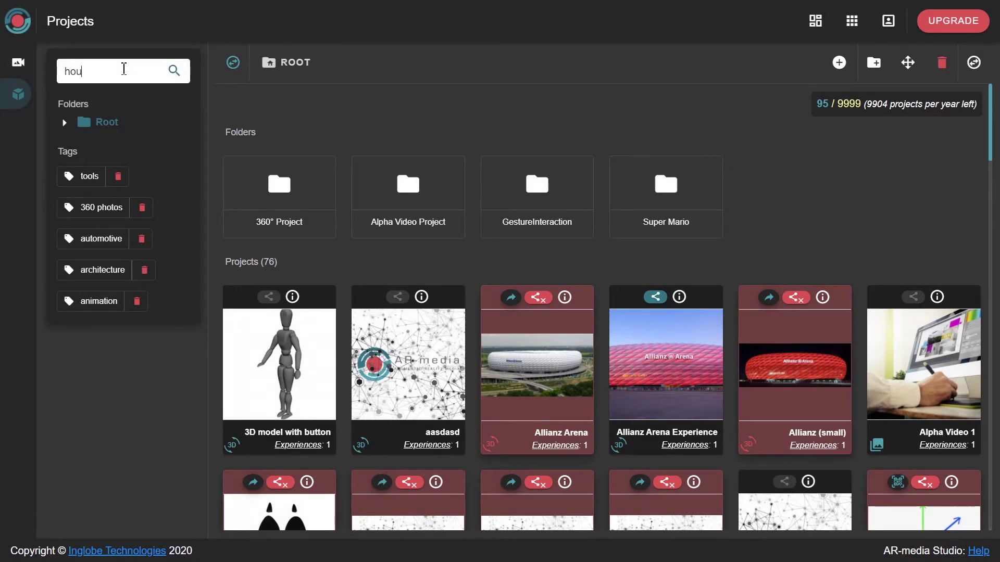
type("house")
key("Return")
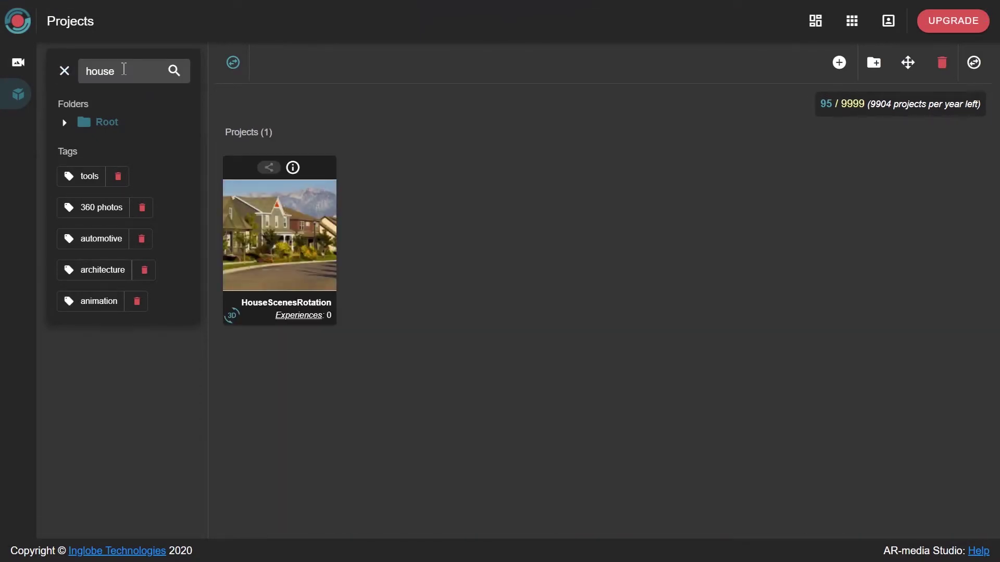
left_click(276, 239)
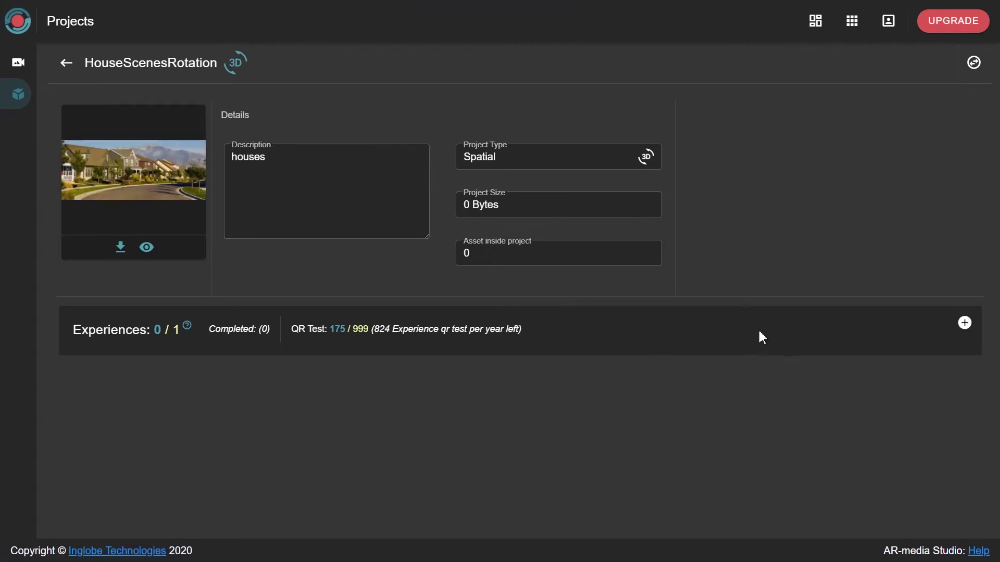
Step: Add a new experience named Houses, described as Different Houses
left_click(964, 323)
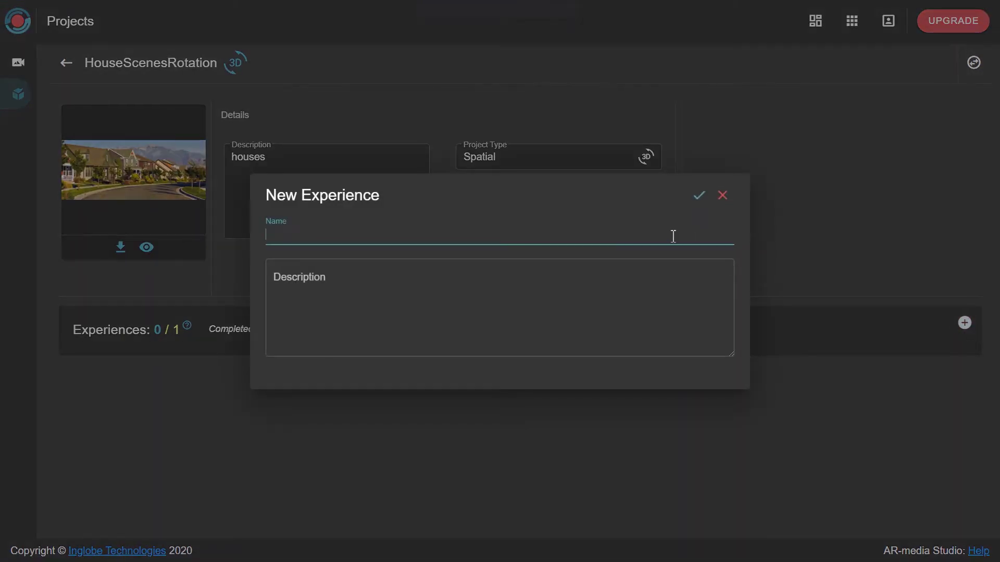
left_click(618, 293)
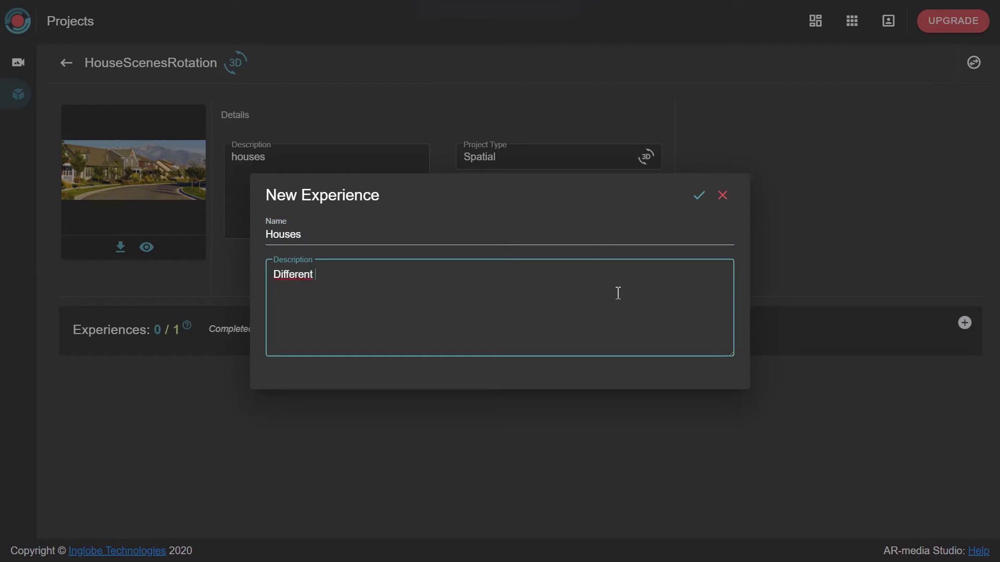
left_click(698, 196)
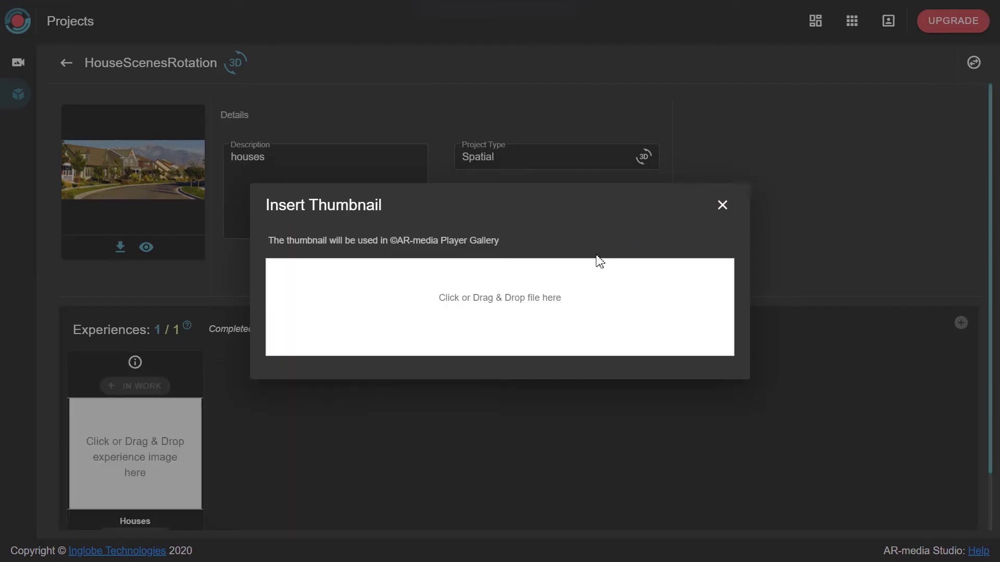
Step: Upload neighbourhood.jpg as the Houses experience thumbnail
left_click(545, 289)
left_click(297, 100)
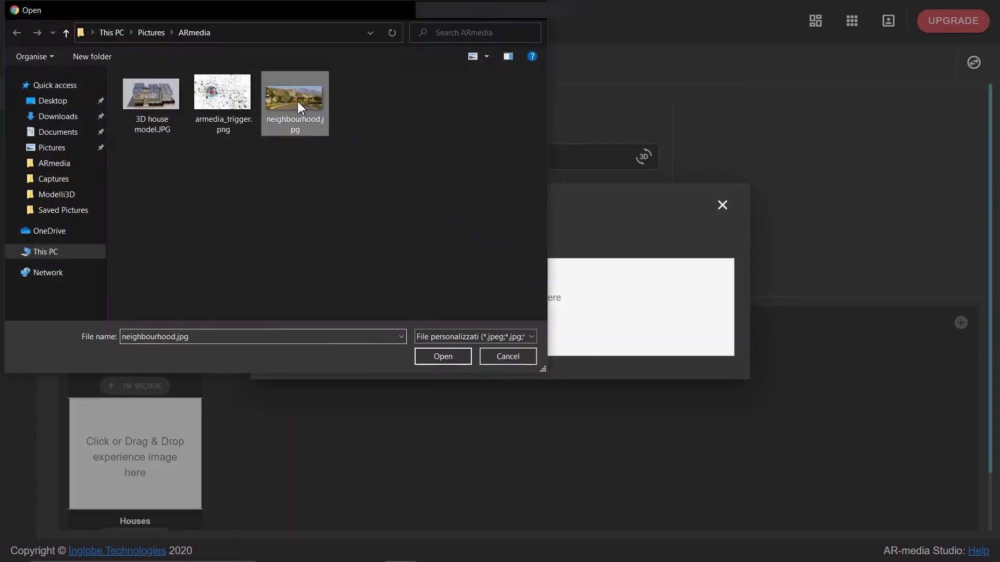
left_click(431, 354)
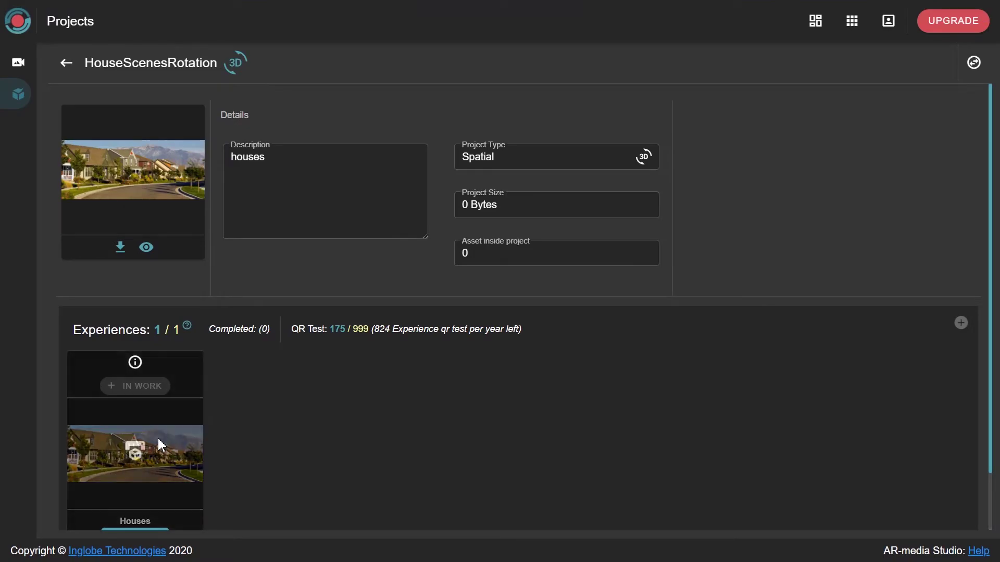
Step: In the Houses experience, add an AR scene named House 1
left_click(138, 449)
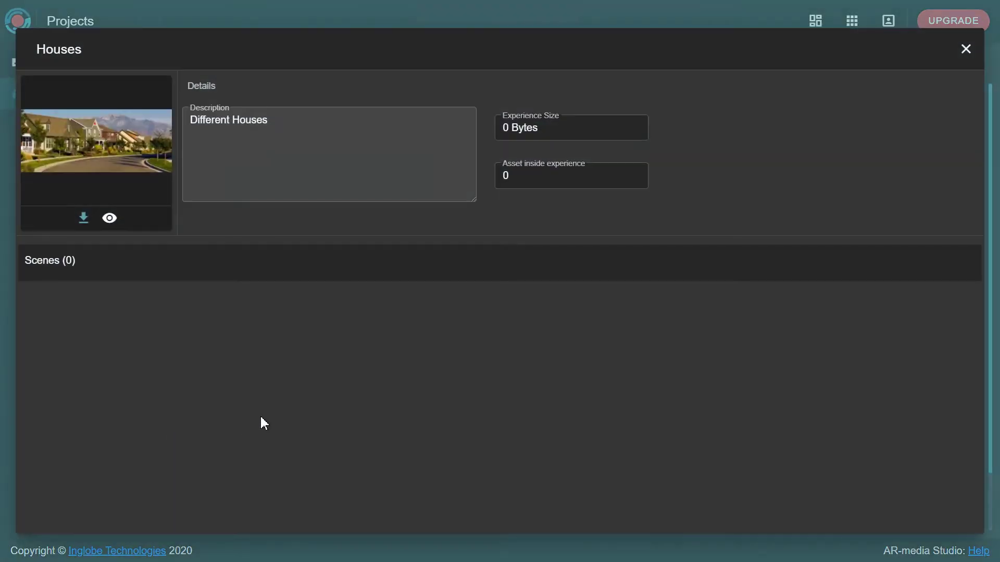
left_click(960, 260)
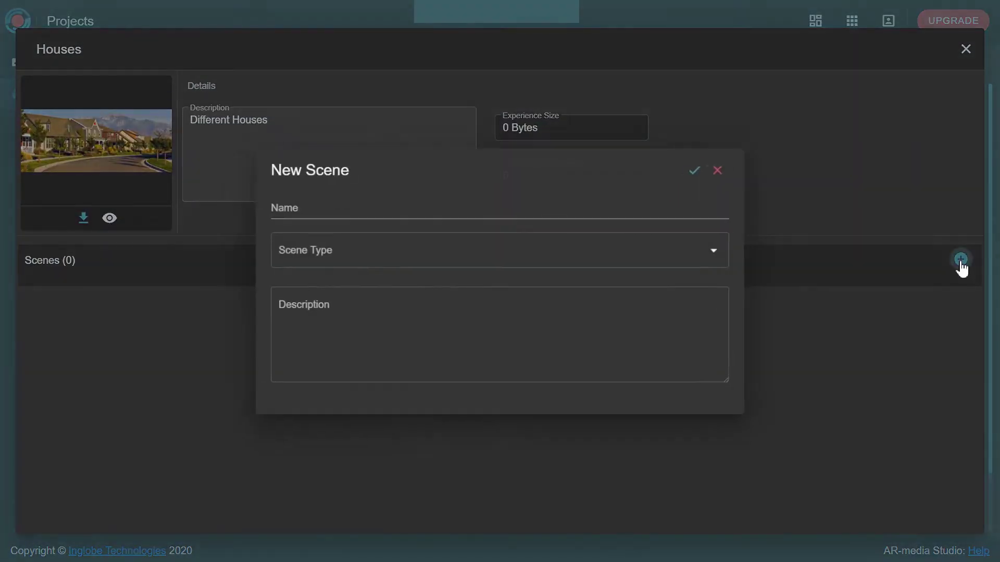
left_click(717, 254)
left_click(716, 257)
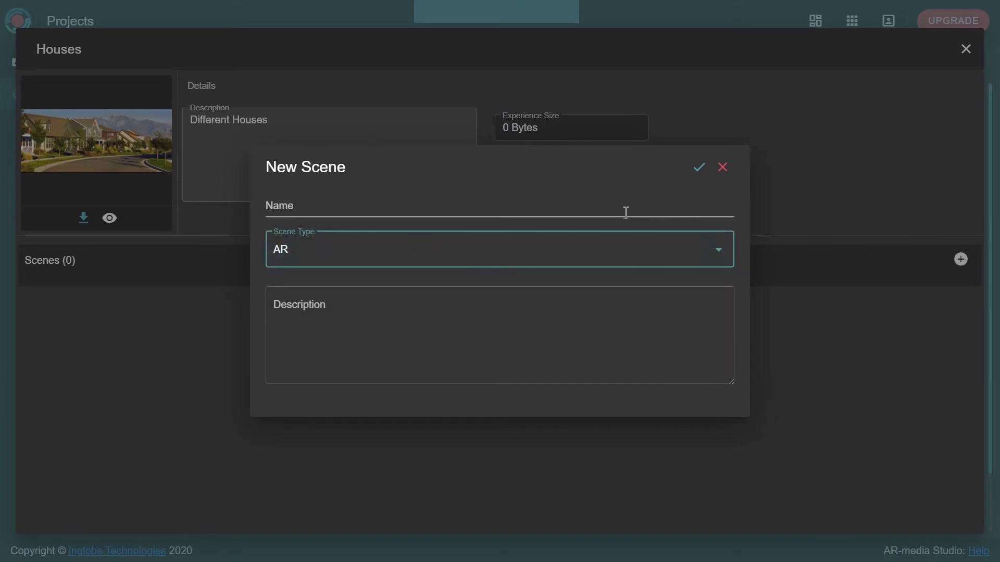
left_click(619, 212)
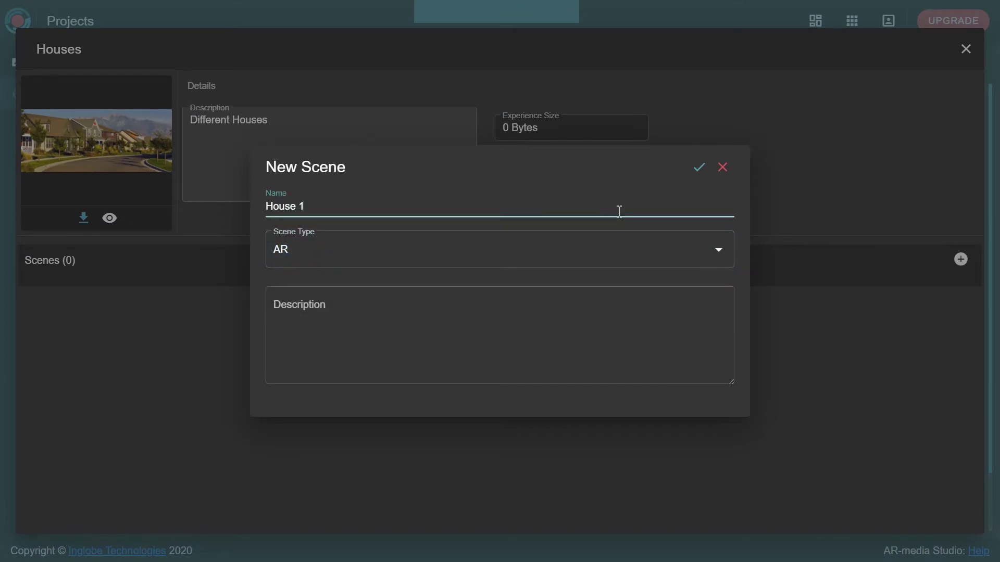
left_click(576, 308)
type("house 1")
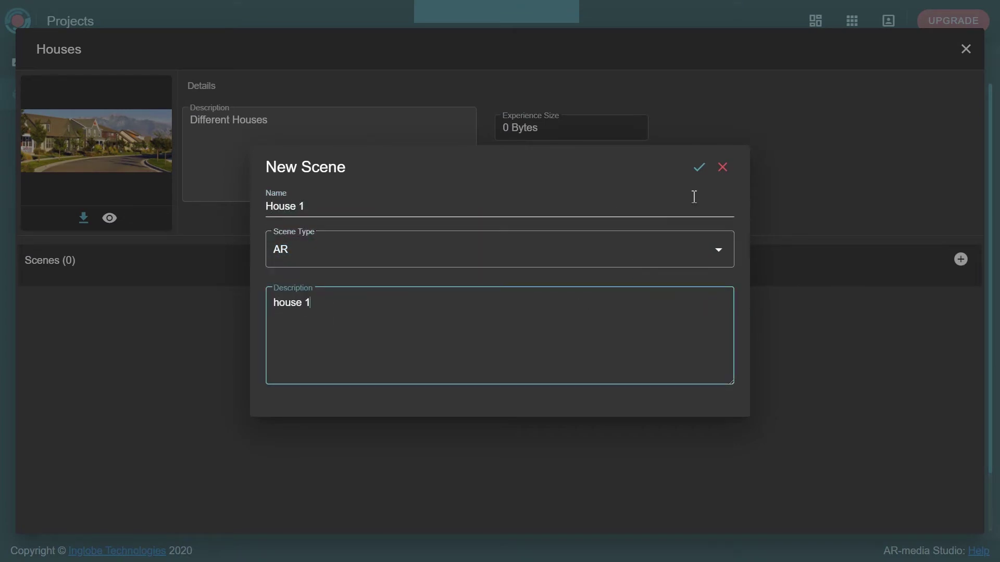
left_click(699, 166)
Step: Add a second AR scene named House 2 with description House 2
left_click(960, 259)
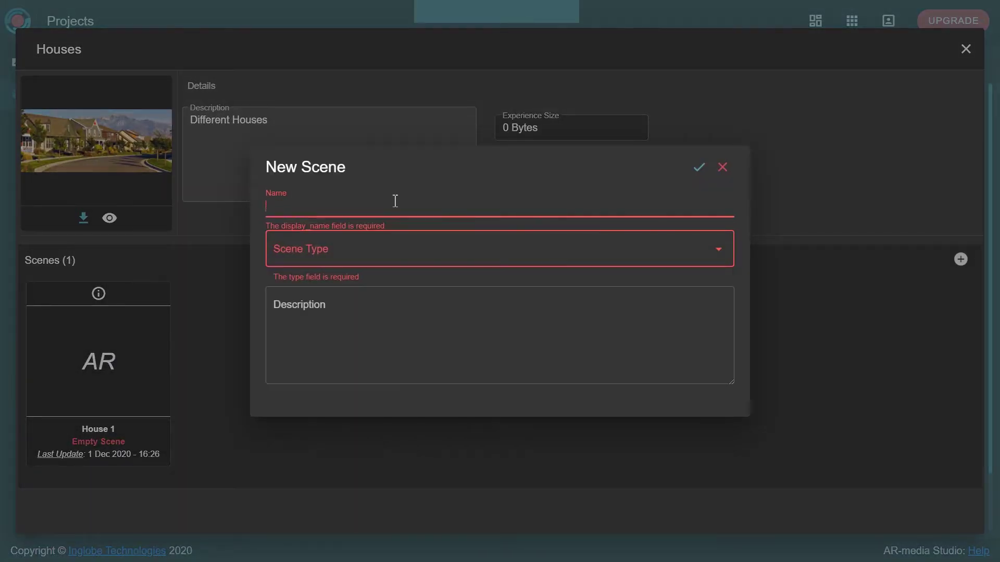
type("House 2")
left_click(412, 255)
left_click(357, 257)
left_click(358, 300)
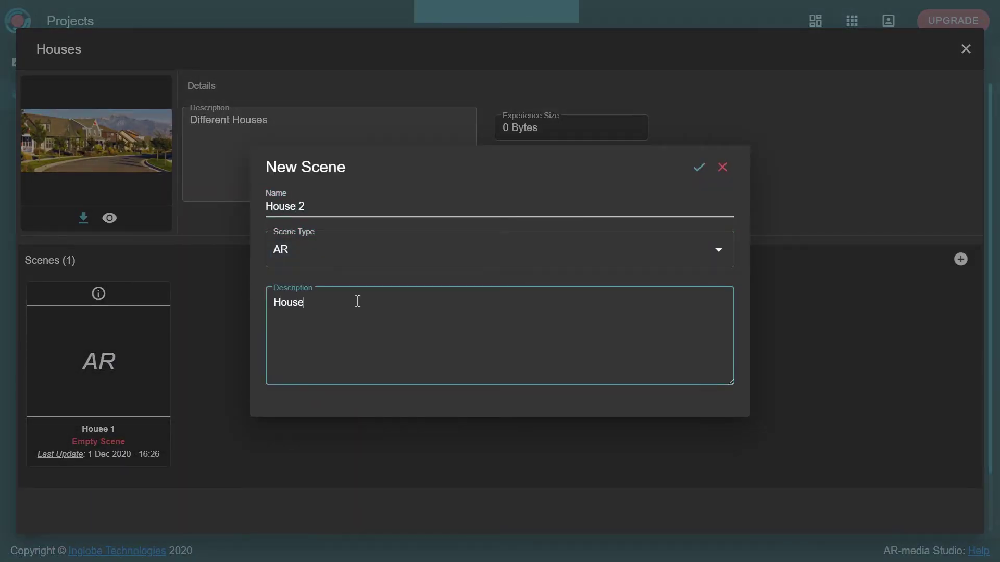
type("House 2")
left_click(699, 167)
Step: Add a third AR scene named House 3 with description House 3
left_click(957, 260)
left_click(598, 252)
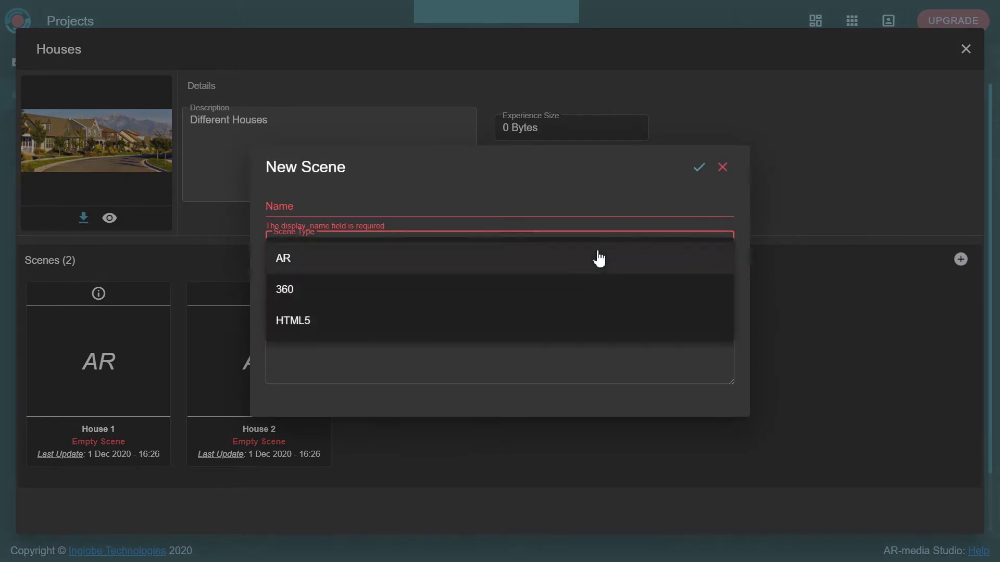
left_click(598, 257)
type("House 3")
left_click(545, 305)
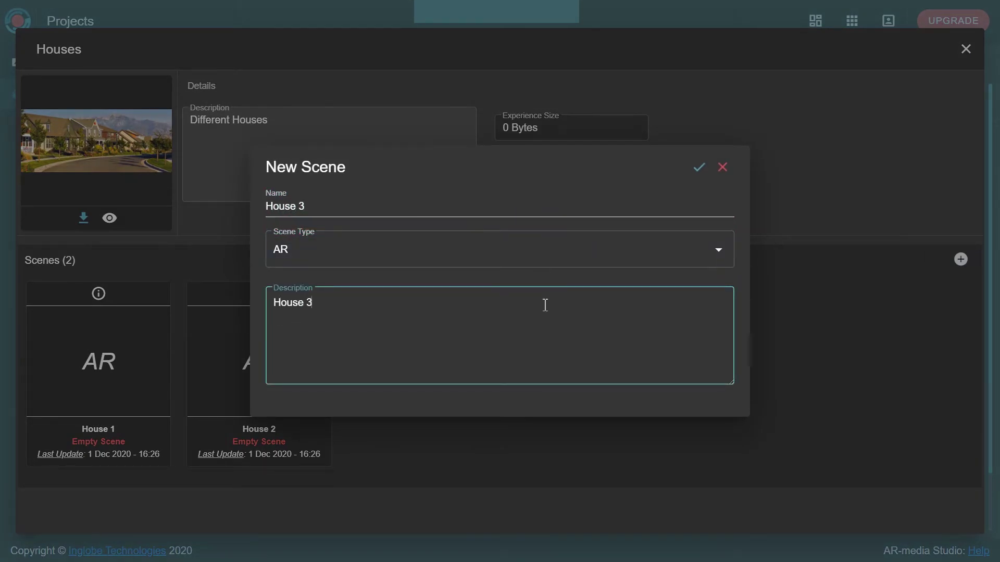
type("House 3")
left_click(698, 168)
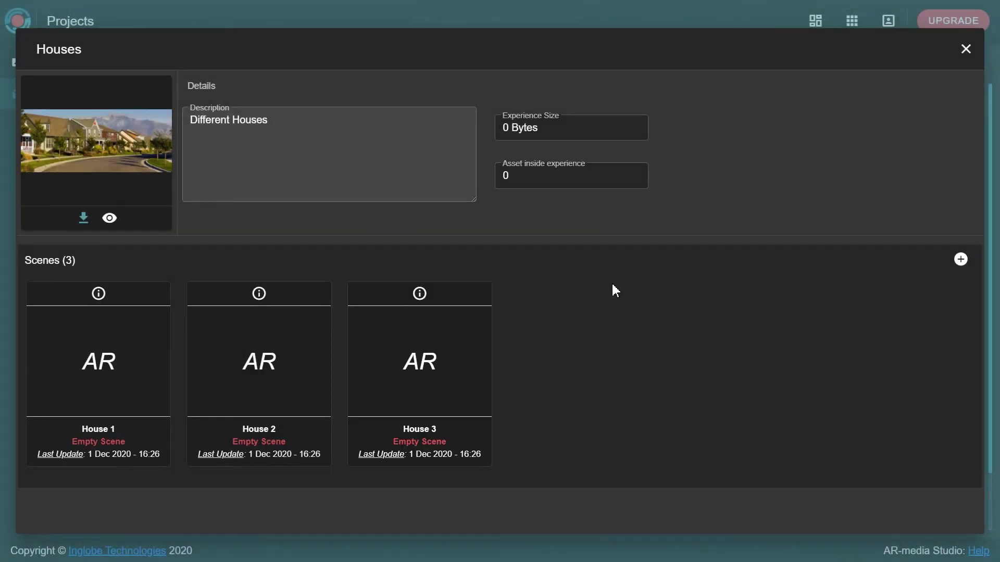
Step: Open House 1 and add CasaCollinaF from the HouseScenesRotation folder, viewing it from above
left_click(103, 354)
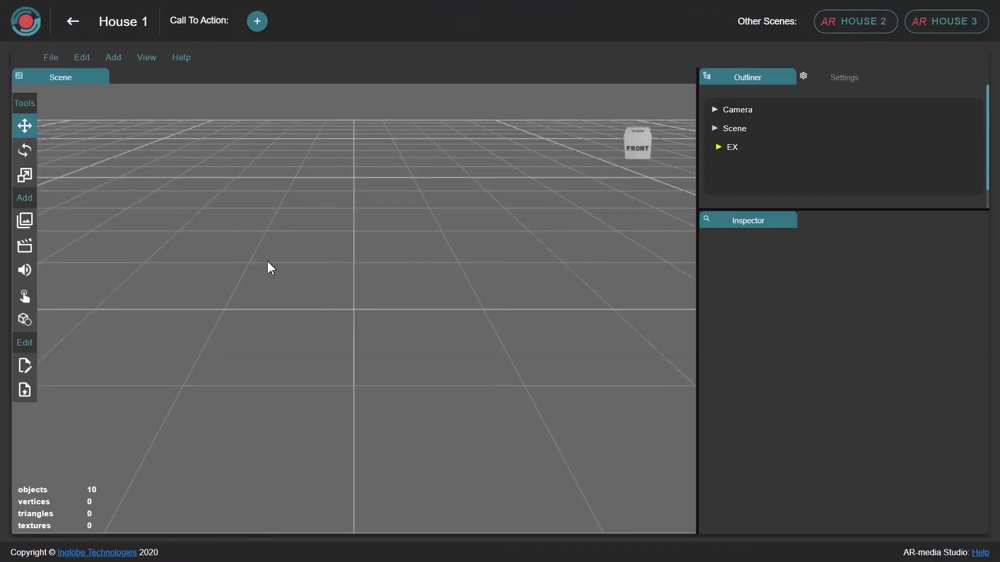
mouse_move(24, 320)
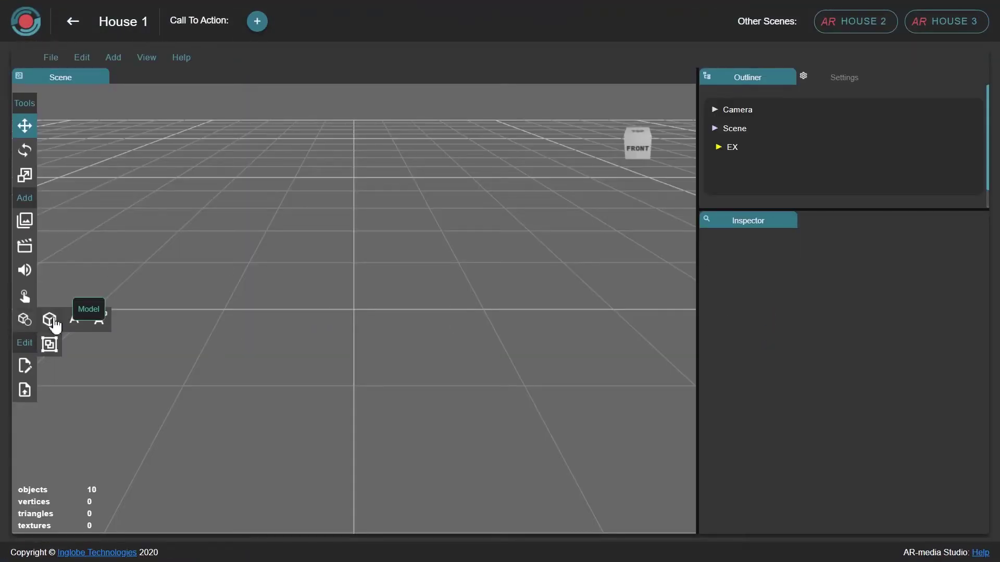
left_click(51, 320)
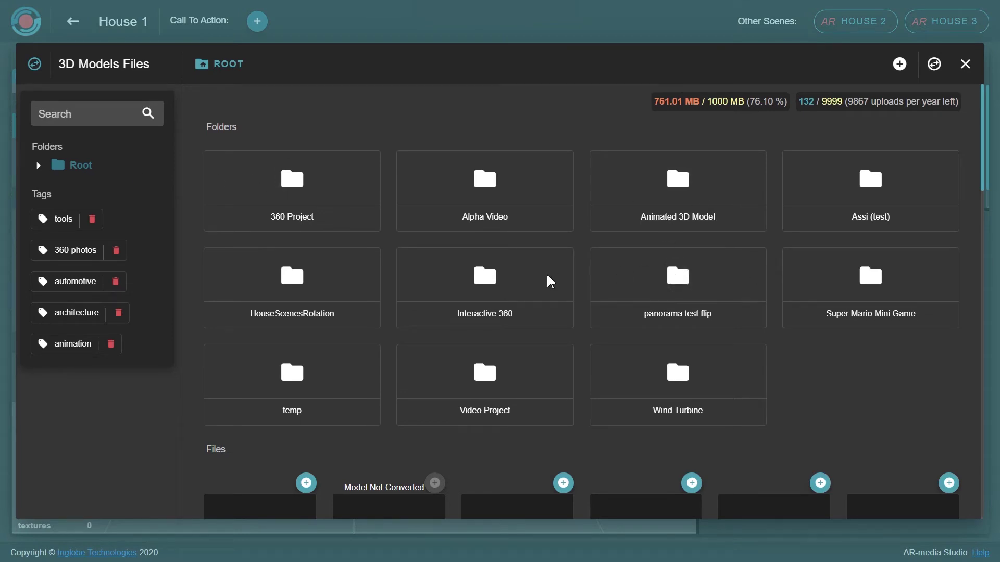
left_click(290, 275)
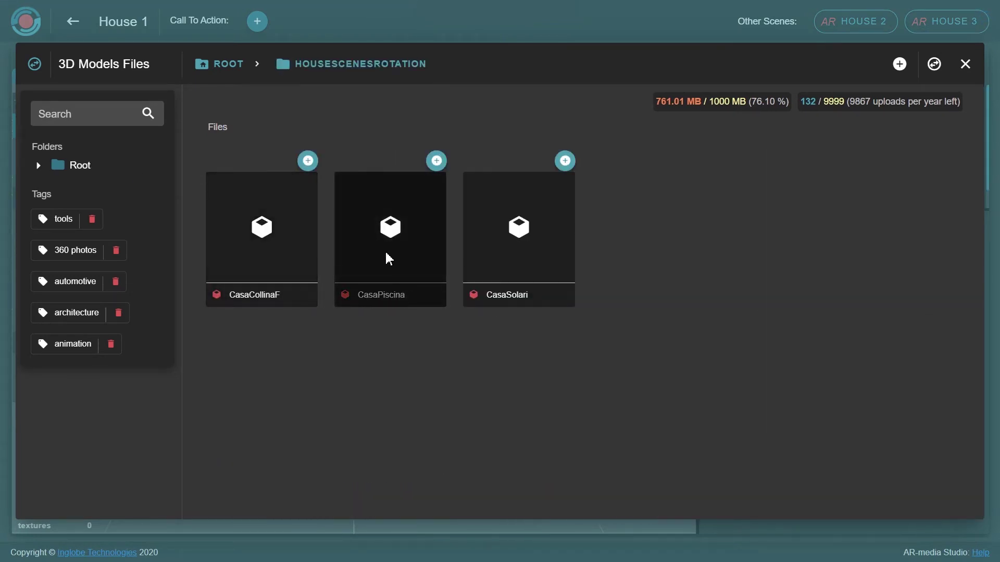
left_click(308, 161)
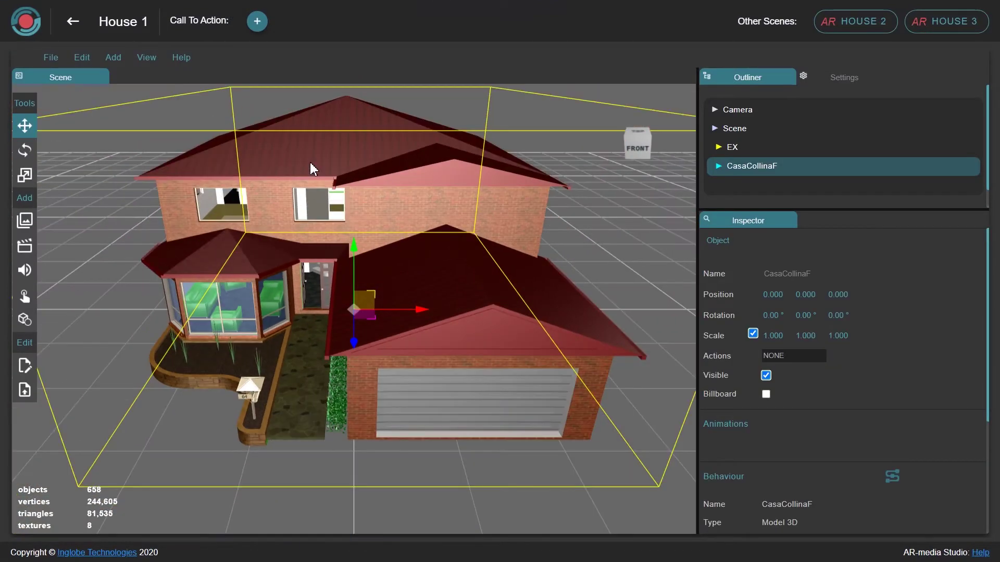
left_click_drag(354, 158, 355, 185)
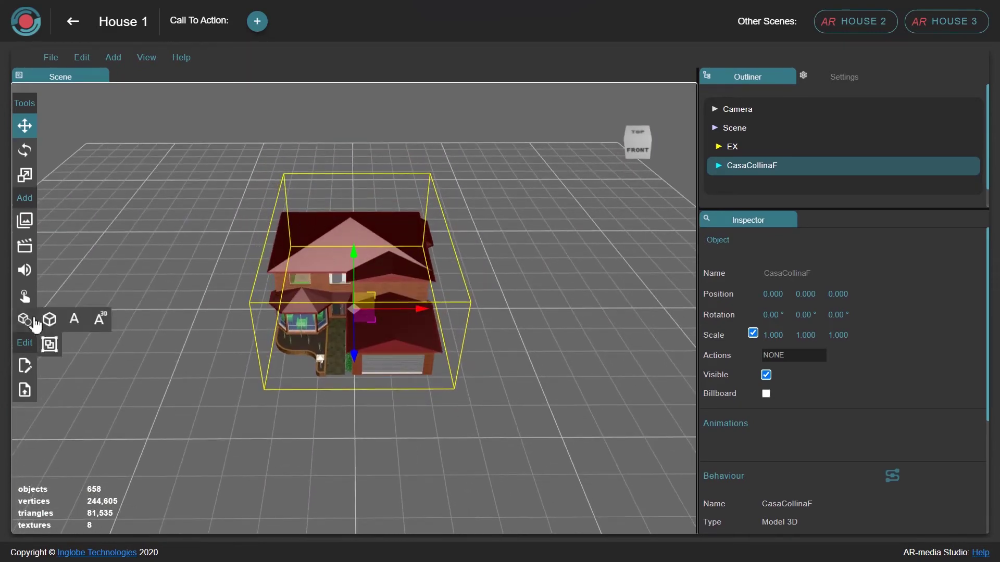
Step: Add NextButtonBlue at about 0.6 scale, placed in front and right of the house
left_click(49, 295)
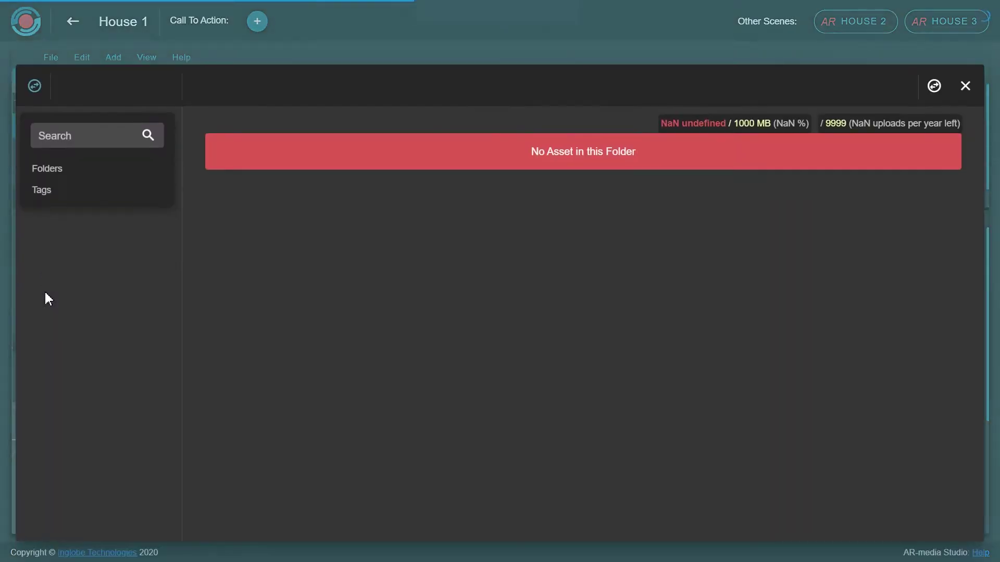
left_click(293, 277)
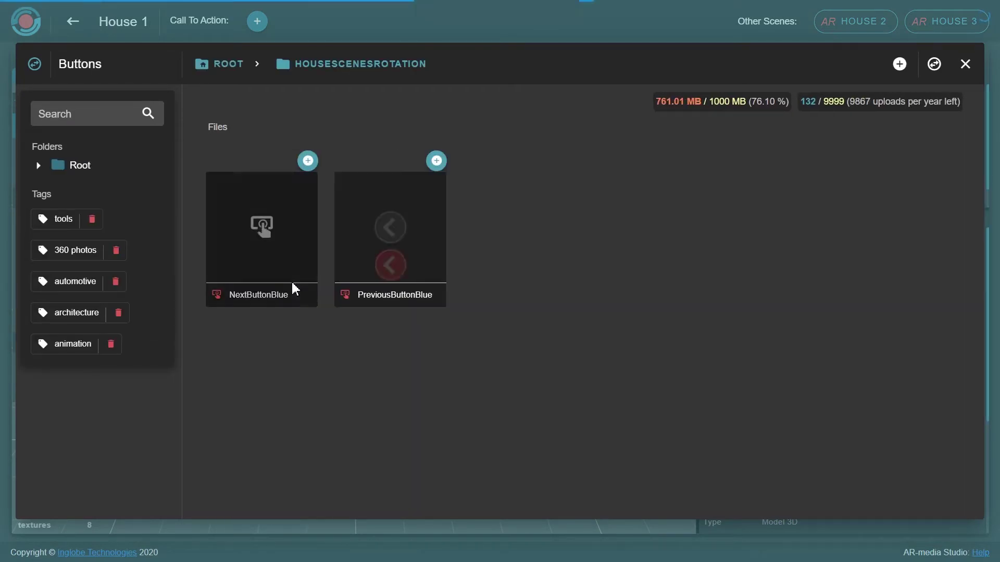
left_click(308, 160)
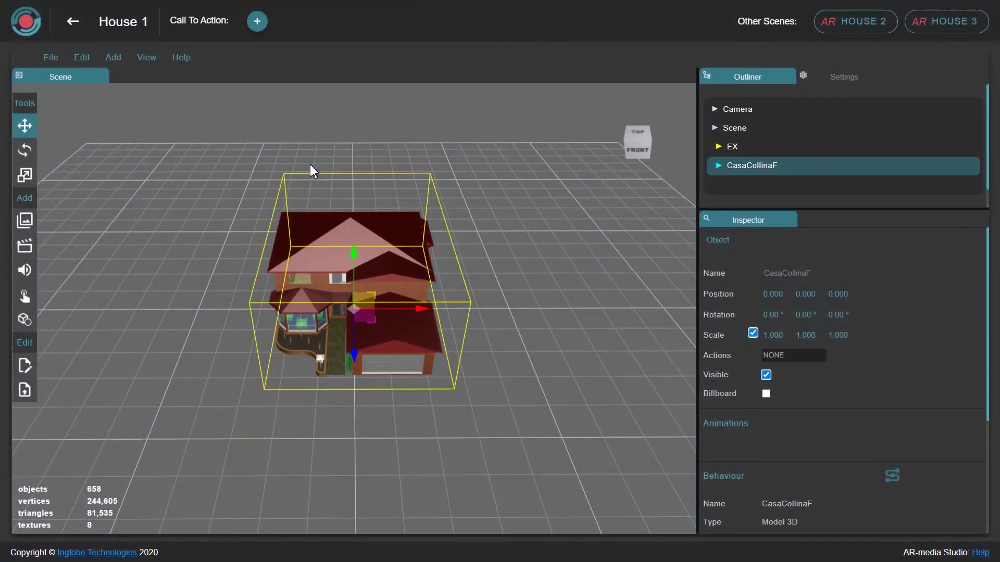
left_click_drag(368, 302, 482, 422)
scroll(536, 381, "down", 3)
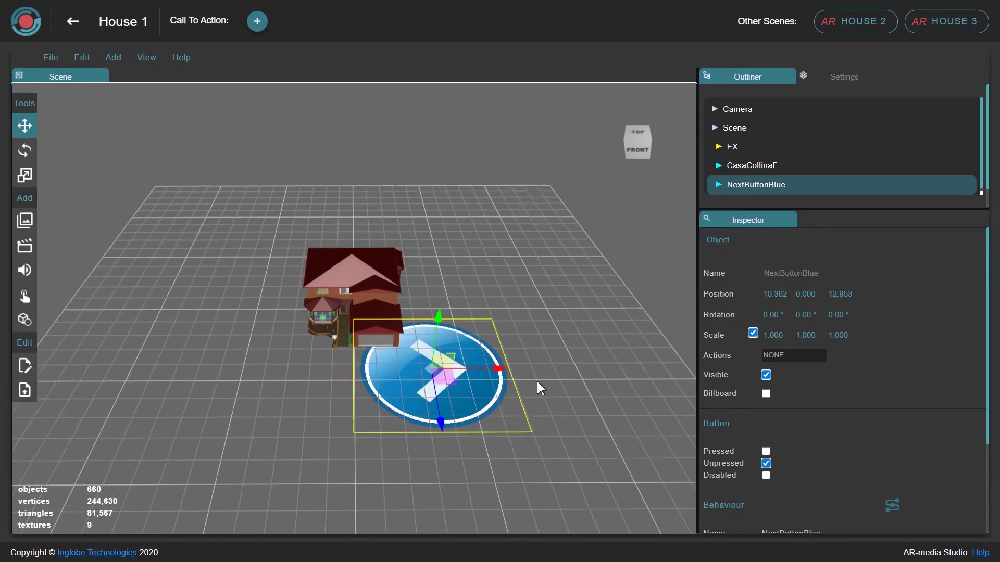
mouse_move(458, 388)
left_mouse_down()
mouse_move(514, 410)
mouse_move(521, 397)
mouse_move(465, 384)
left_mouse_up()
left_click(25, 175)
left_click(24, 126)
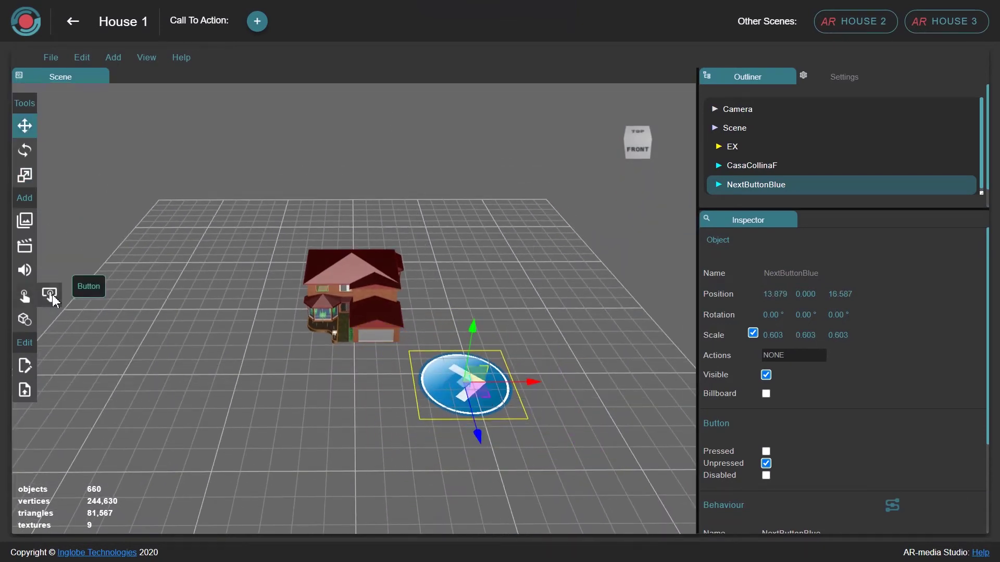
Step: Add PreviousButtonBlue at about 0.6 scale left of the house, then open Behaviours Manager
left_click(26, 294)
double_click(281, 281)
left_click(392, 197)
left_click(25, 175)
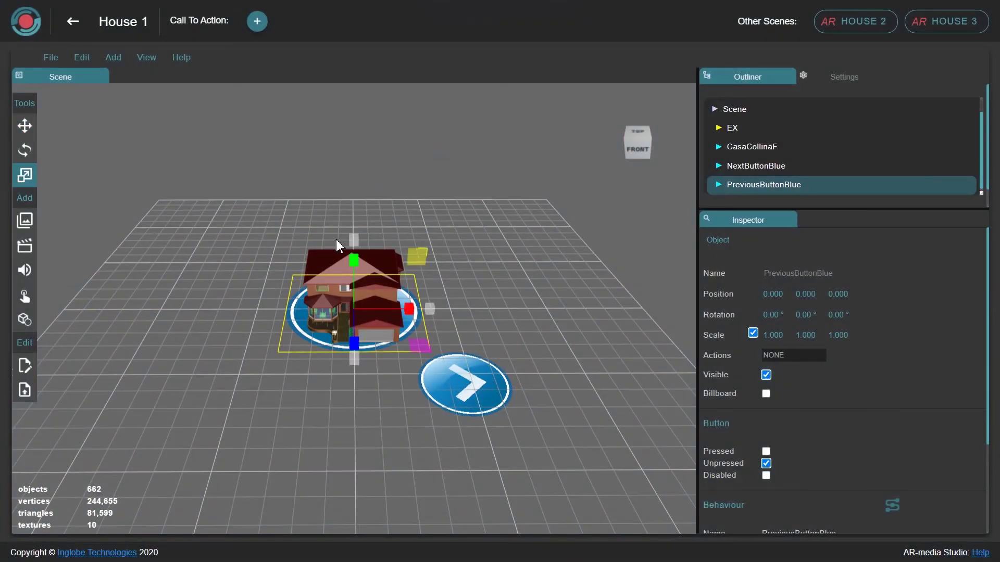
left_click_drag(336, 240, 353, 248)
left_click(25, 126)
left_click_drag(354, 311, 266, 389)
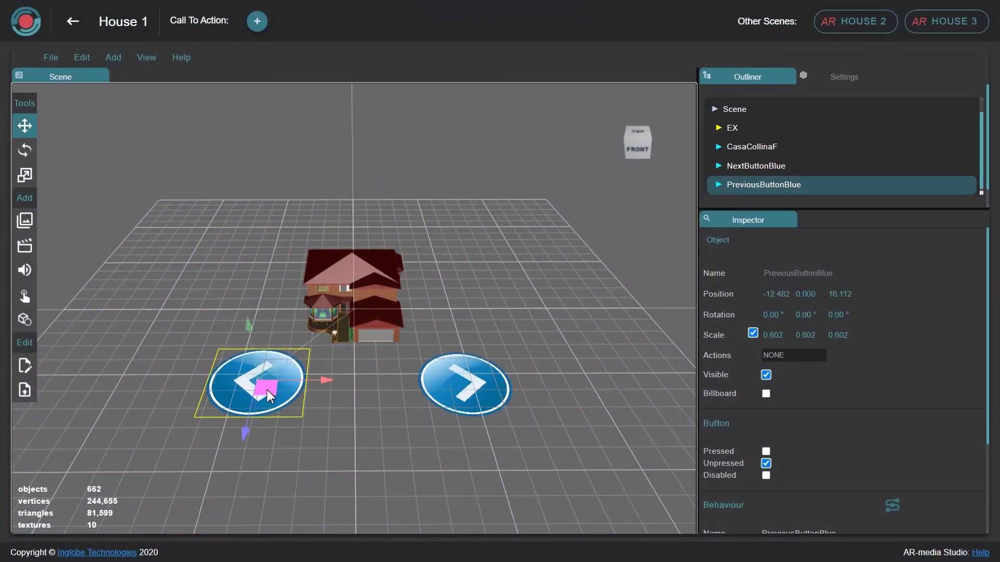
left_click(892, 505)
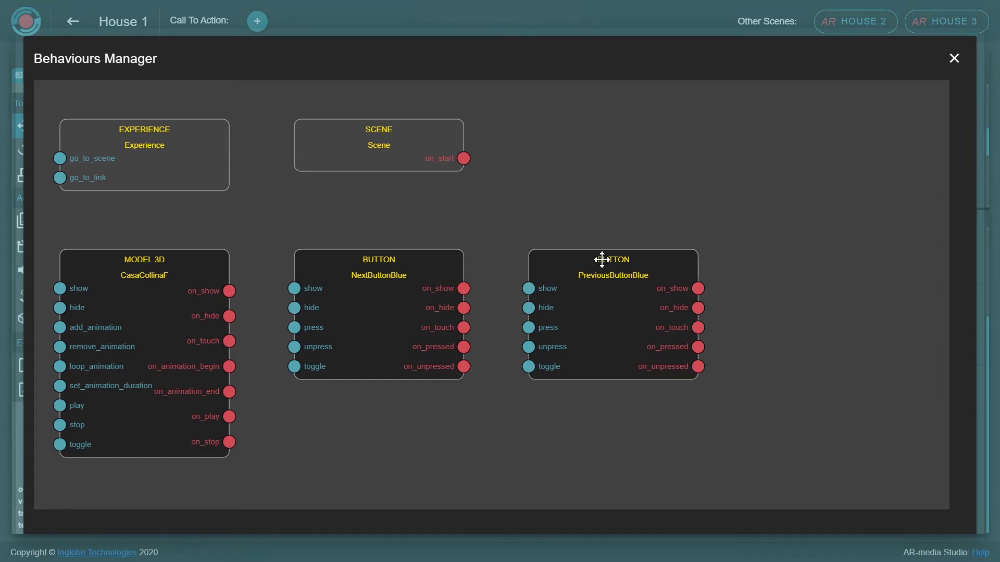
Step: Wire PreviousButtonBlue and NextButtonBlue on_pressed to Experience go_to_scene, then close the graph
left_click_drag(706, 344, 61, 158)
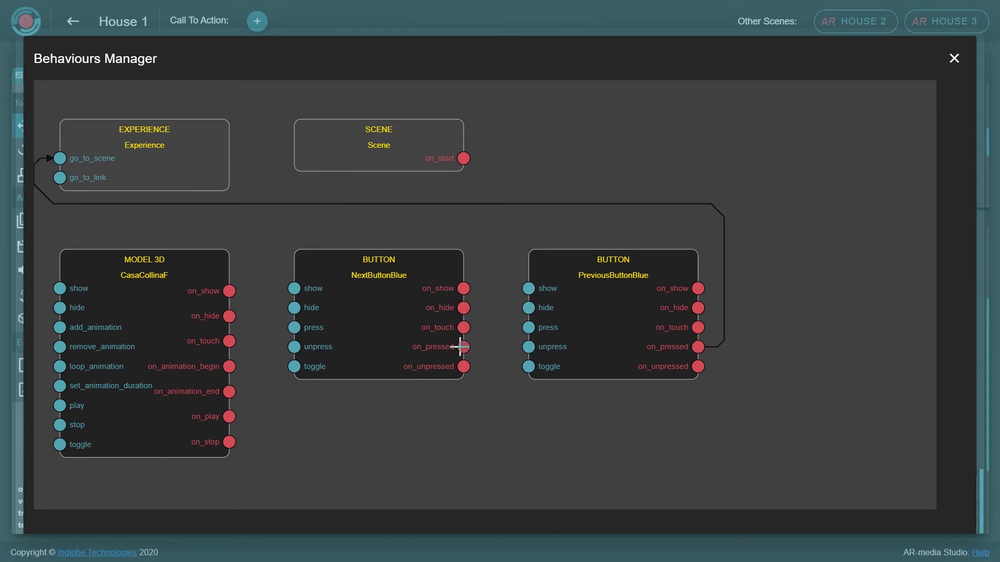
left_click_drag(462, 347, 61, 180)
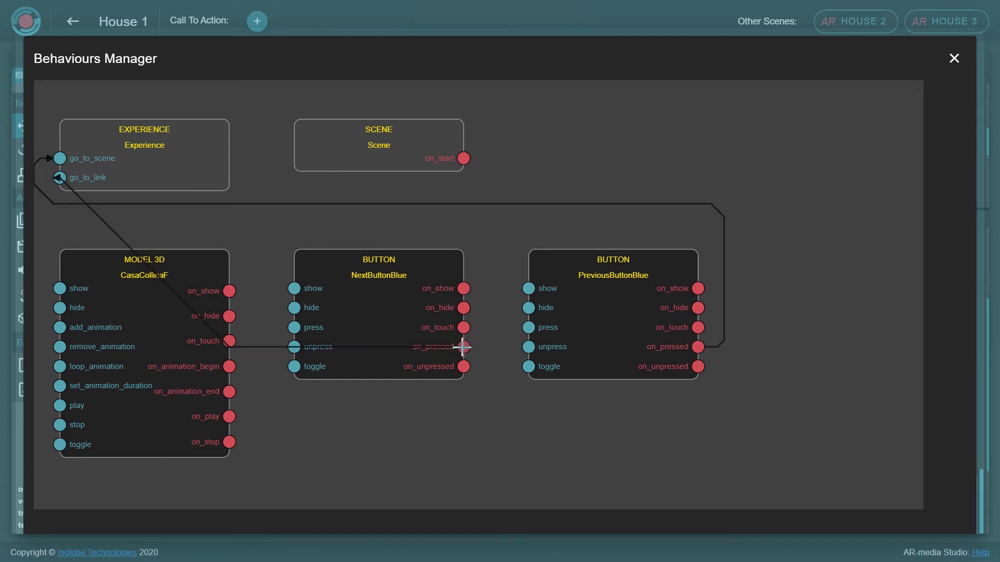
left_click_drag(462, 347, 59, 158)
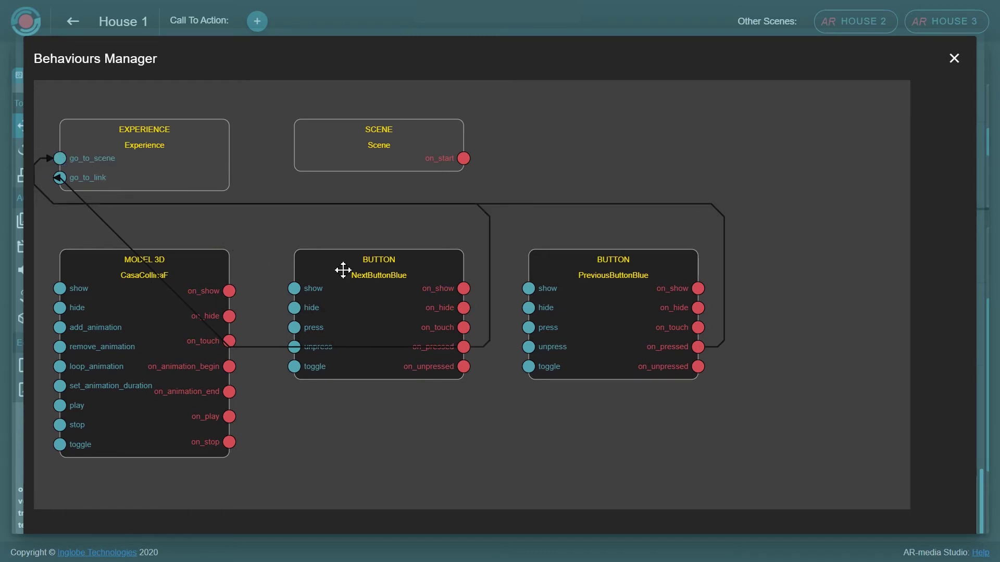
left_click(953, 57)
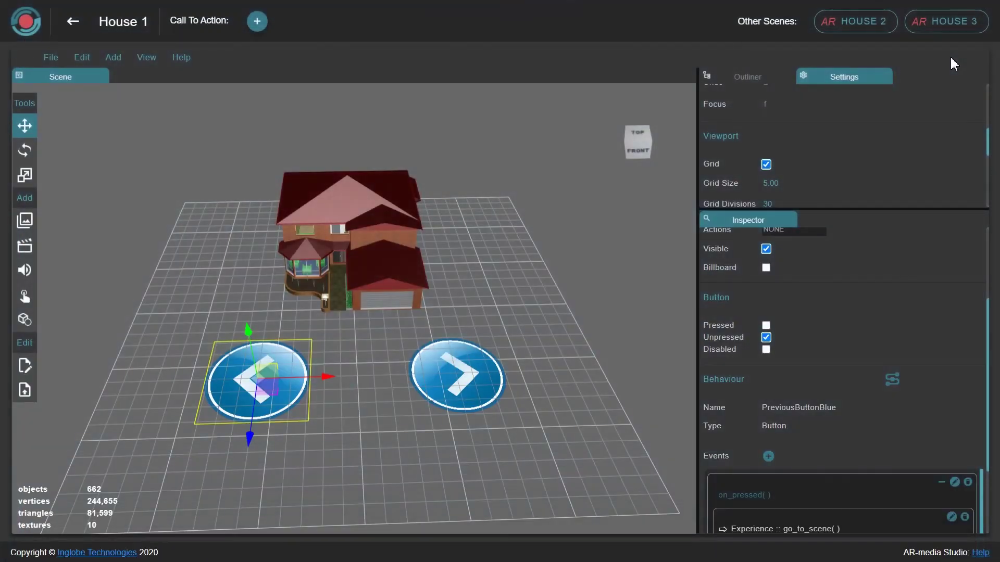
Step: Set PreviousButtonBlue's go_to_scene target to House 3 (AR), then bring up NextButtonBlue's target list
scroll(842, 326, "down", 2)
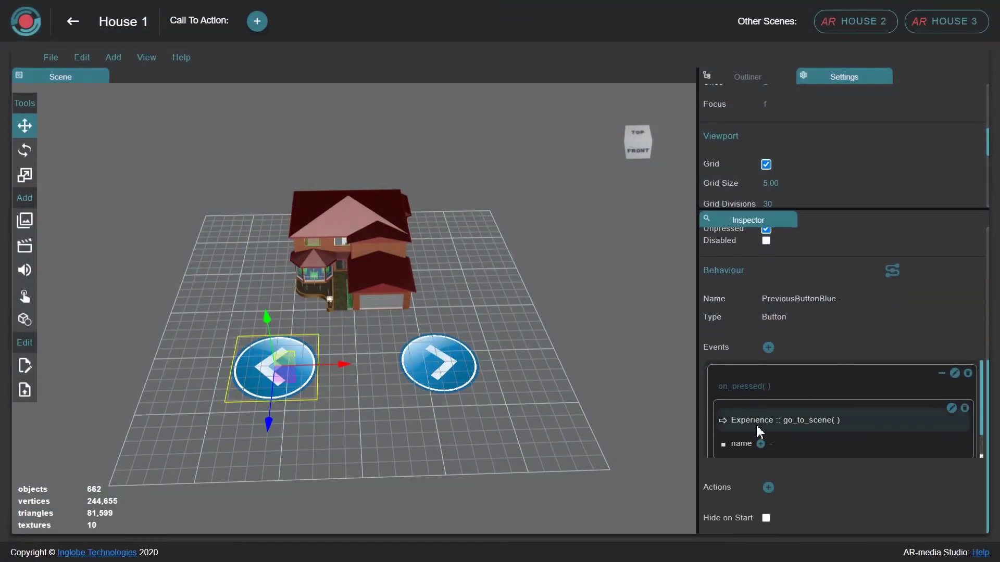
left_click(764, 447)
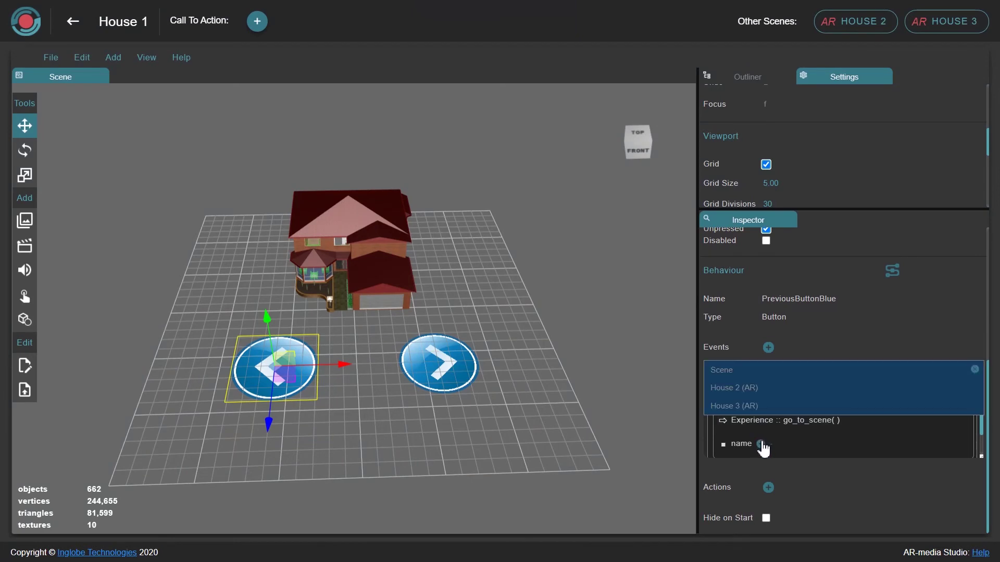
left_click(752, 404)
left_click(456, 371)
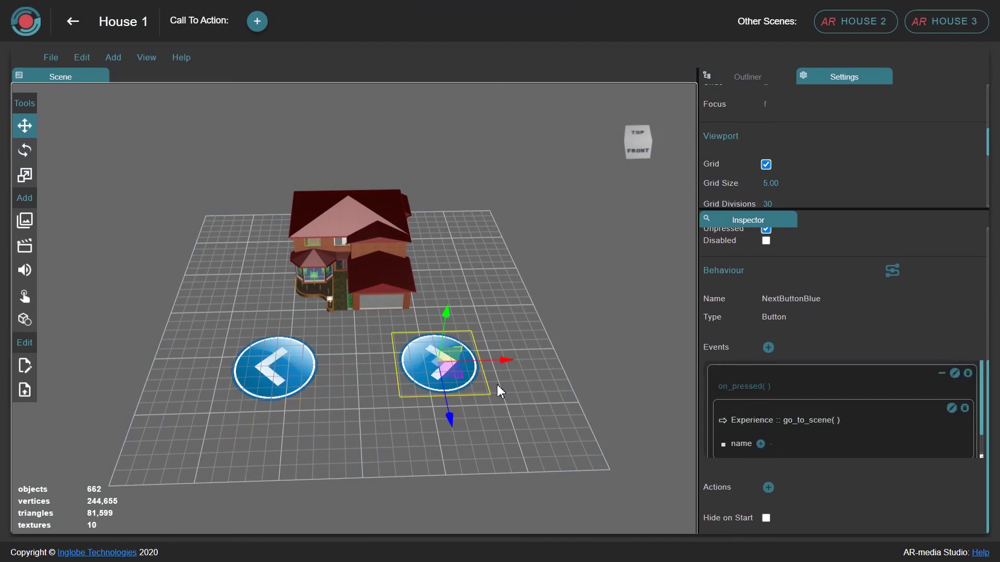
left_click(761, 446)
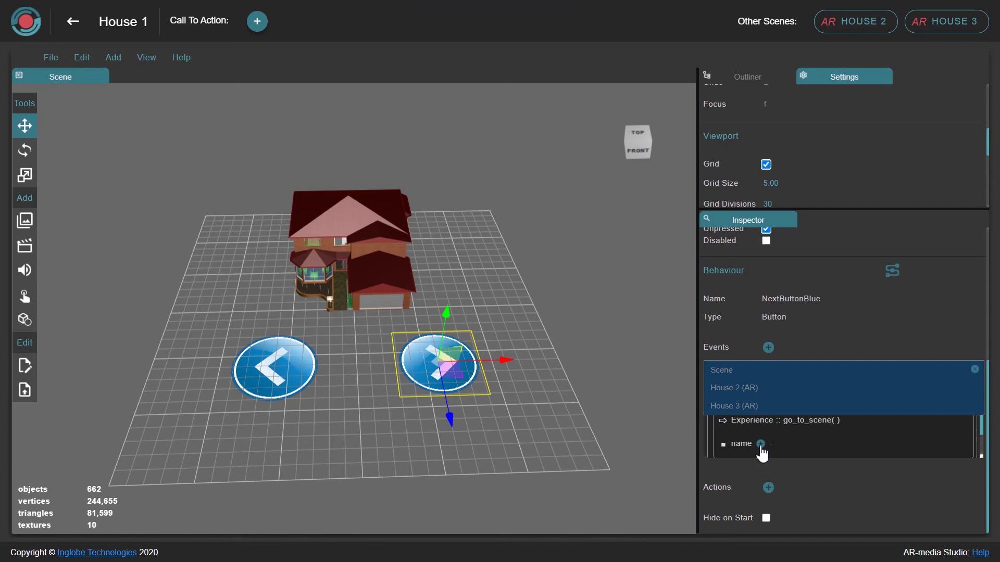
Step: Target NextButtonBlue at House 2 (AR) and set the CasaPiscina model's Z position to -1
left_click(751, 395)
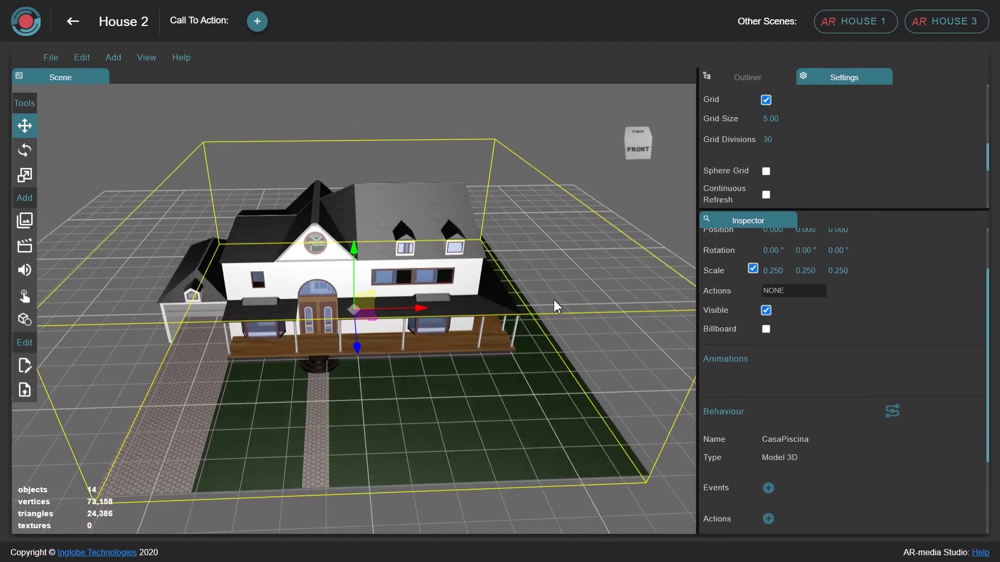
left_click_drag(546, 299, 604, 363)
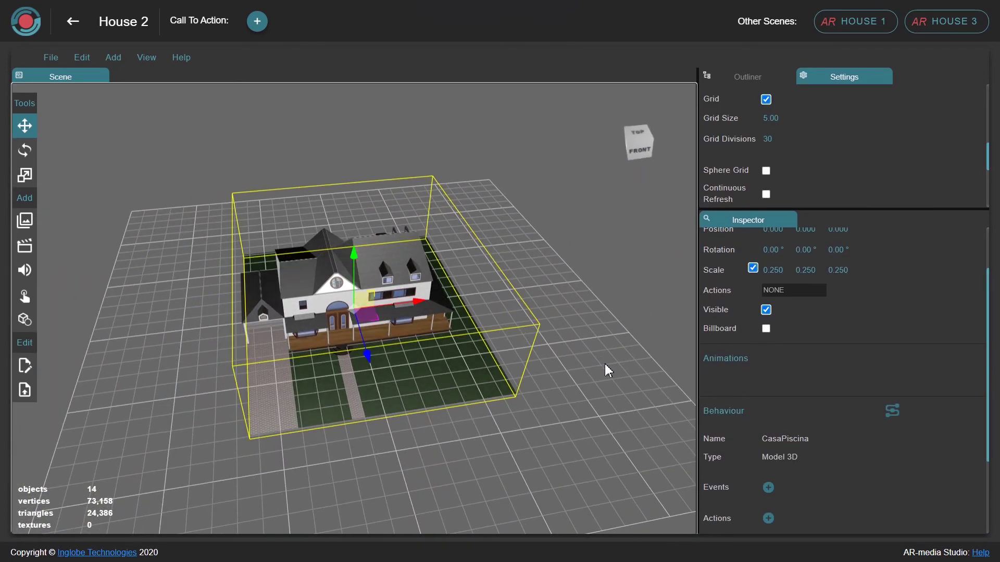
scroll(838, 266, "up", 1)
left_click(833, 295)
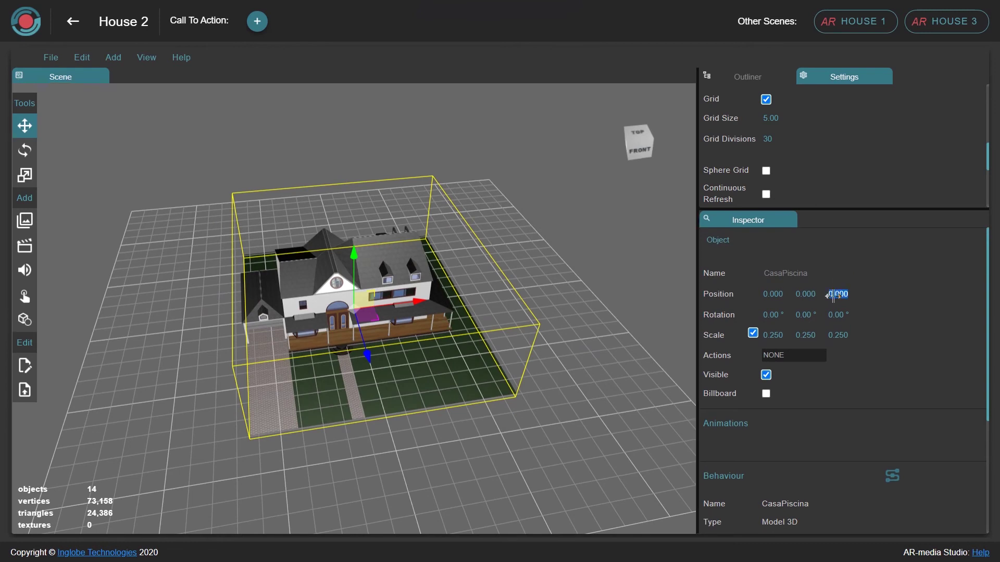
type("-1")
key("Return")
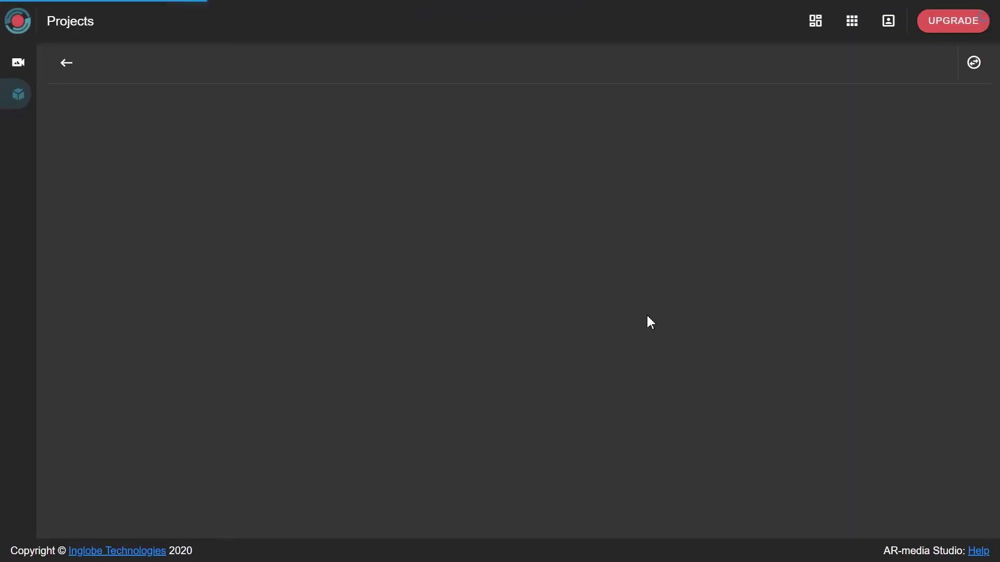
Step: Display the QR test code on the Houses experience card
scroll(207, 285, "down", 2)
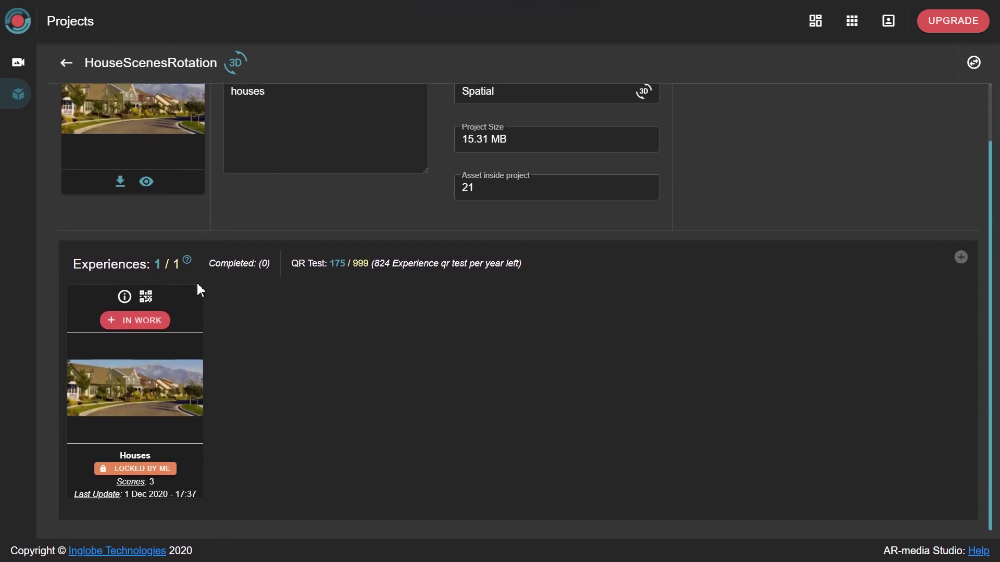
left_click(148, 296)
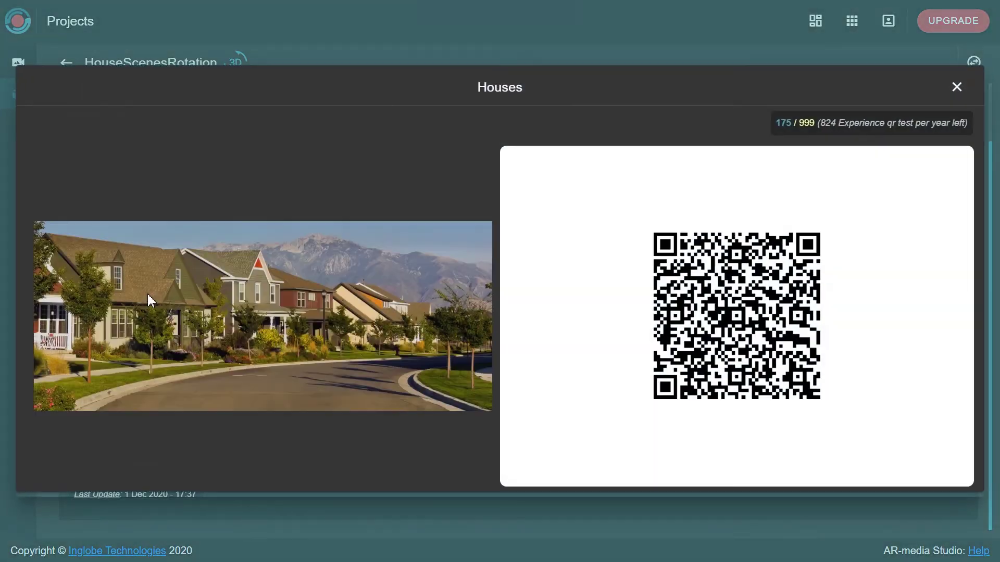